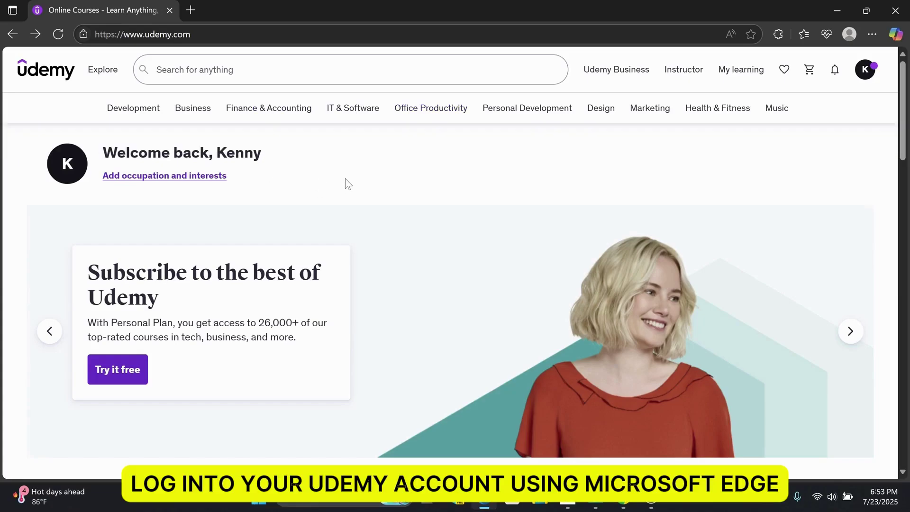
Start a new blank browser tab beside the signed-in Udemy home page.
{"action": "left_click", "coordinate": [193, 13]}
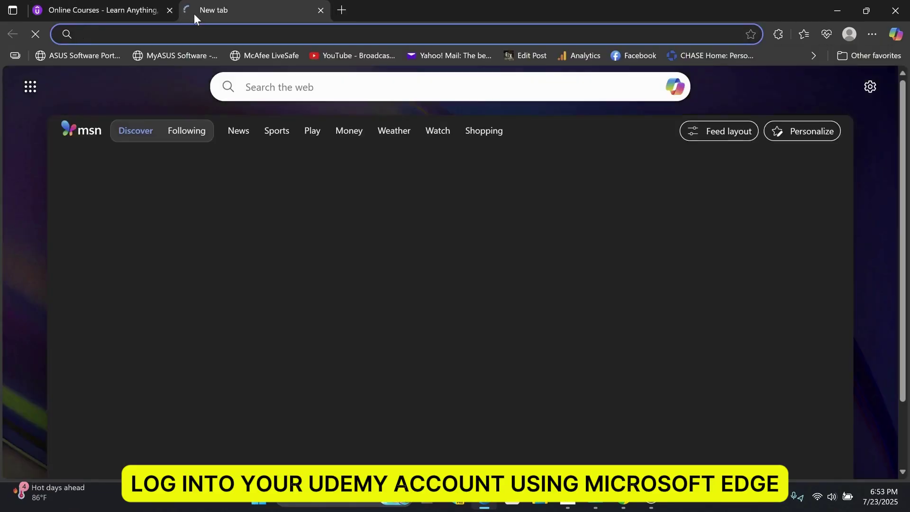
{"action": "type", "text": "udemy"}
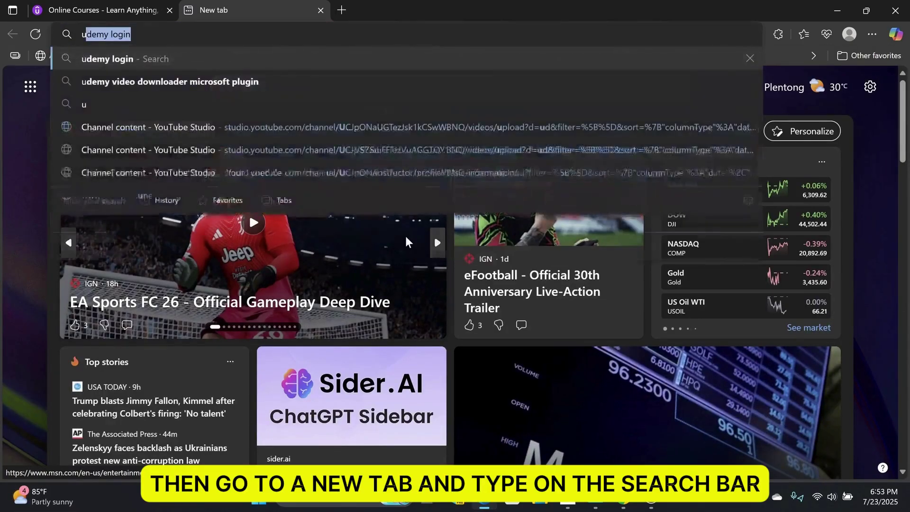
{"action": "type", "text": " video do"}
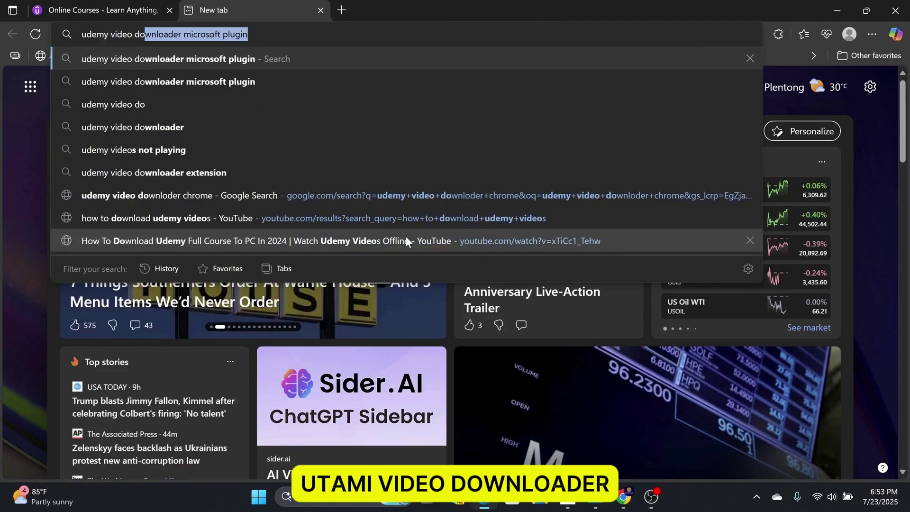
{"action": "type", "text": "wnloader"}
Run a web search for 'udemy video downloader' and load the results.
{"action": "key", "text": "Return"}
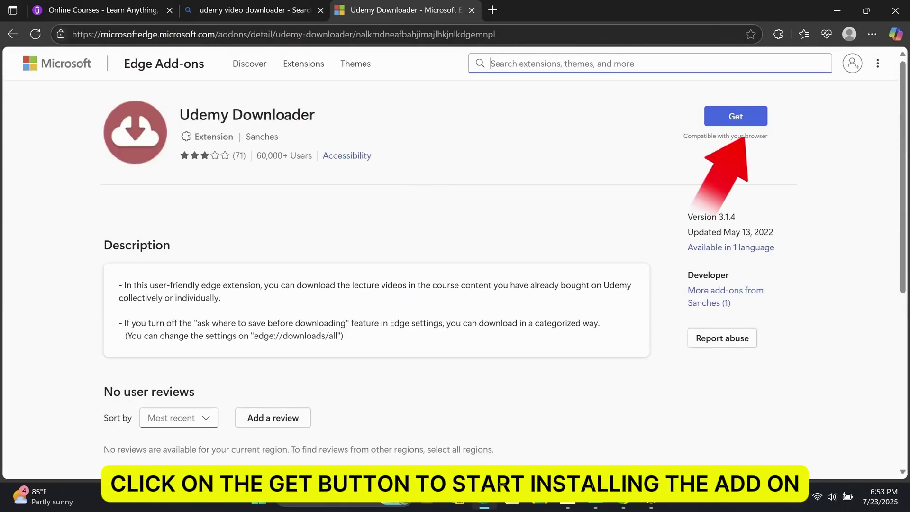
Install the Udemy Downloader extension from the Edge Add-ons page.
{"action": "left_click", "coordinate": [733, 117]}
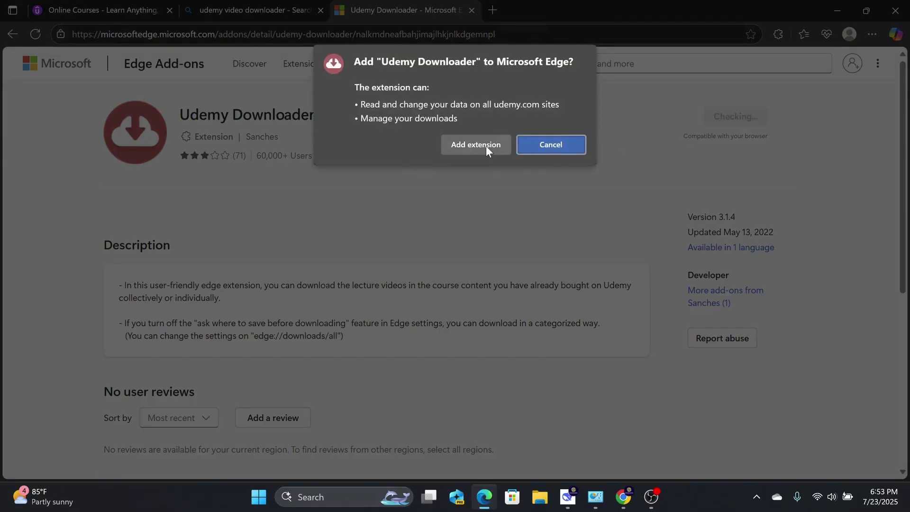
{"action": "left_click", "coordinate": [486, 146]}
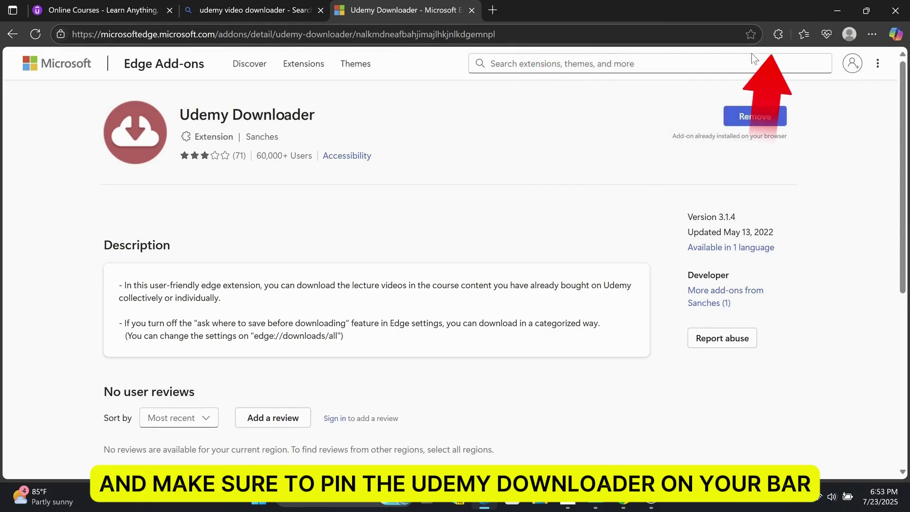
Pin Udemy Downloader to the toolbar and return to the Udemy homepage.
{"action": "left_click", "coordinate": [778, 35]}
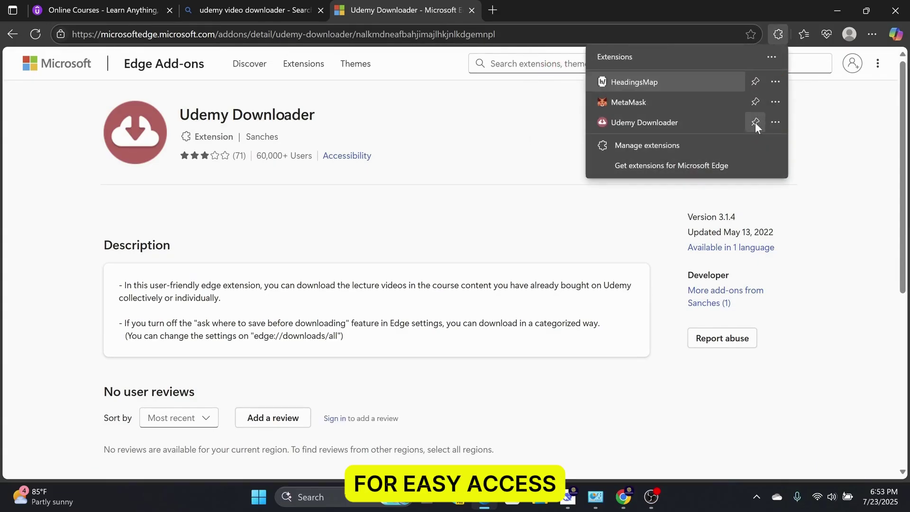
{"action": "left_click", "coordinate": [754, 122]}
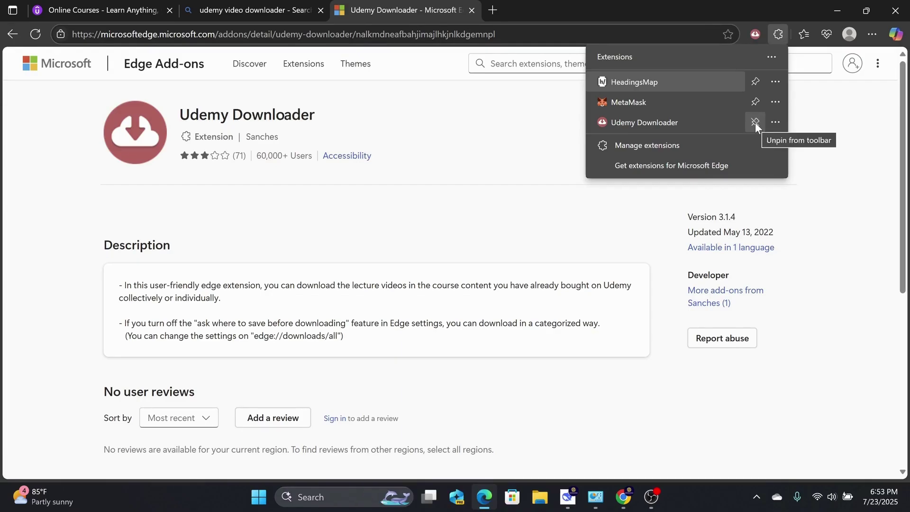
{"action": "left_click", "coordinate": [849, 163]}
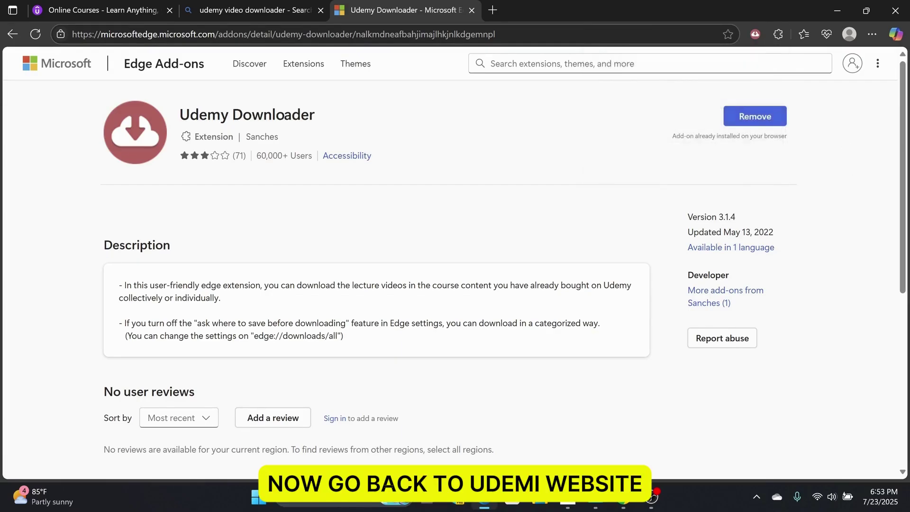
{"action": "left_click", "coordinate": [96, 9]}
{"action": "type", "text": "busi"}
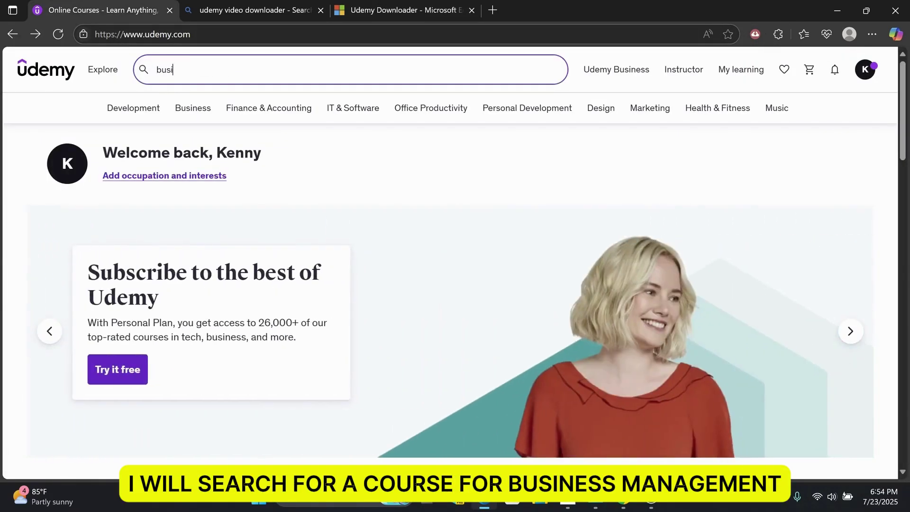
{"action": "type", "text": "t"}
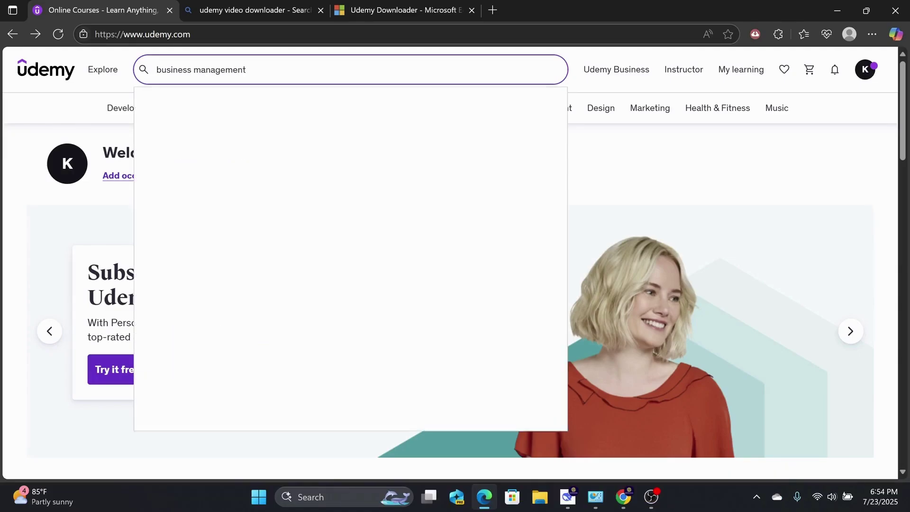
Search Udemy for 'business management' and bring up the full filter panel.
{"action": "left_click", "coordinate": [215, 103]}
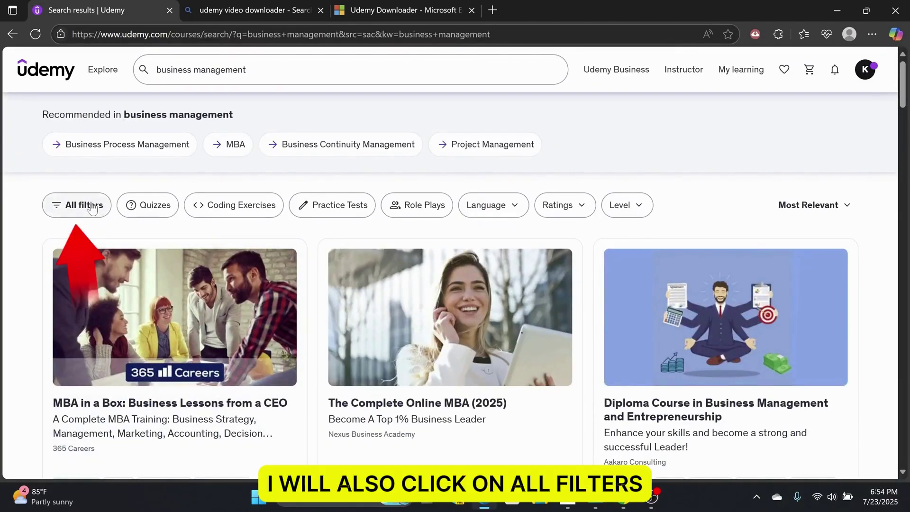
{"action": "left_click", "coordinate": [92, 209]}
Filter the business management results to free courses only.
{"action": "left_click_drag", "start_coordinate": [251, 154], "coordinate": [247, 420]}
{"action": "left_click", "coordinate": [66, 430]}
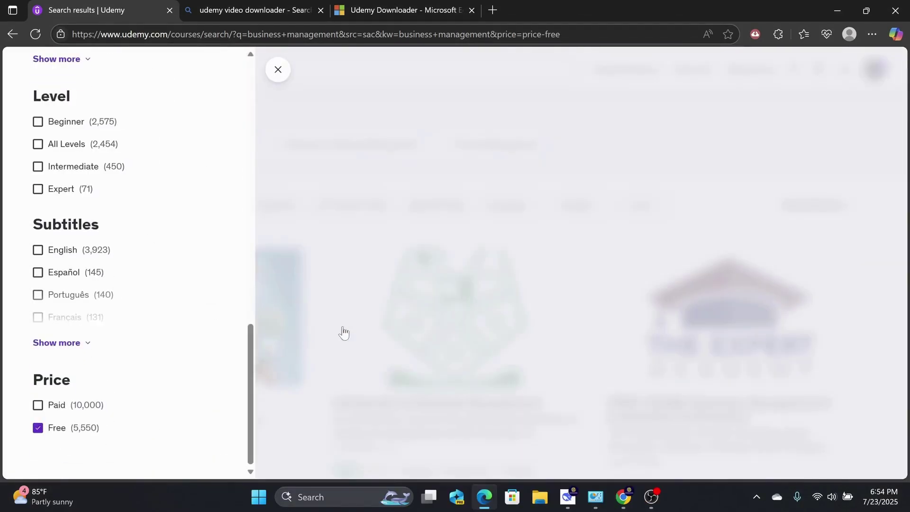
{"action": "left_click", "coordinate": [278, 69]}
{"action": "scroll", "coordinate": [508, 224], "scroll_direction": "down", "scroll_amount": 2}
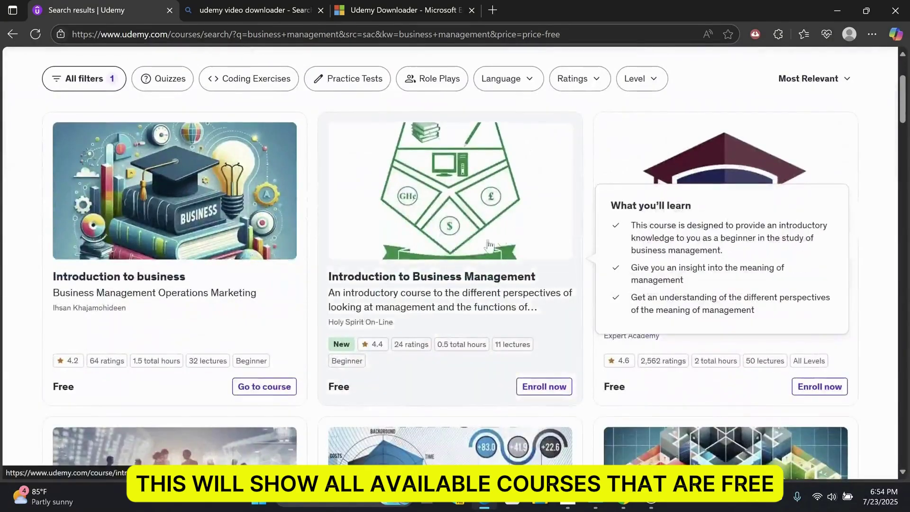
{"action": "mouse_move", "coordinate": [174, 256]}
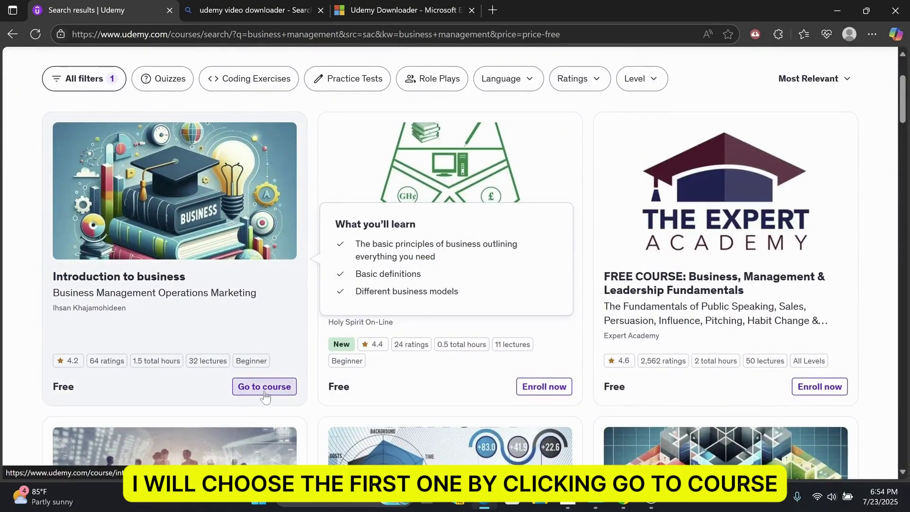
Enter the Introduction to business course and launch Udemy Downloader.
{"action": "left_click", "coordinate": [264, 386]}
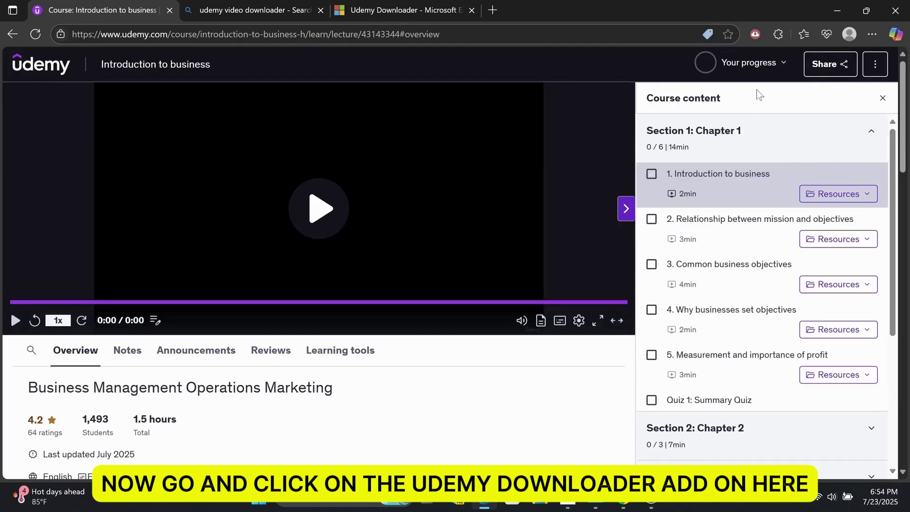
{"action": "left_click", "coordinate": [754, 33]}
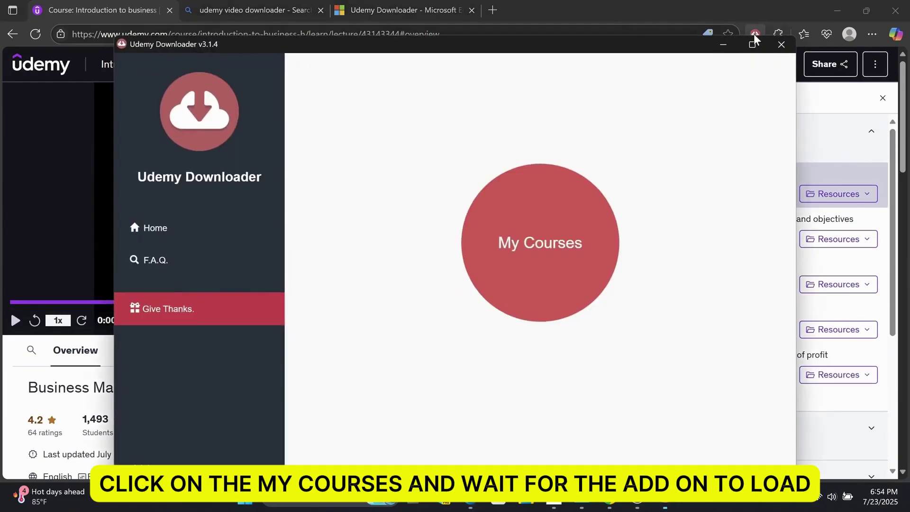
Load My Courses and list the lecture videos of Introduction to business.
{"action": "left_click", "coordinate": [533, 267]}
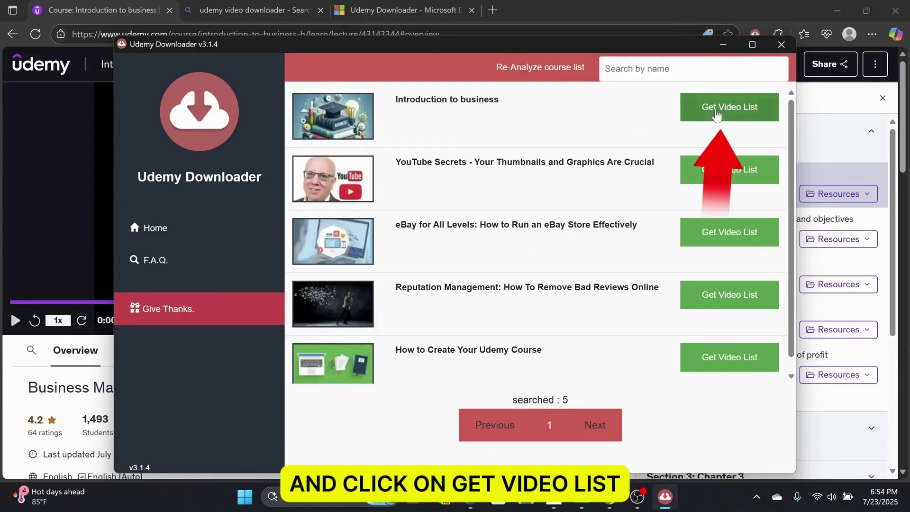
{"action": "left_click", "coordinate": [716, 115]}
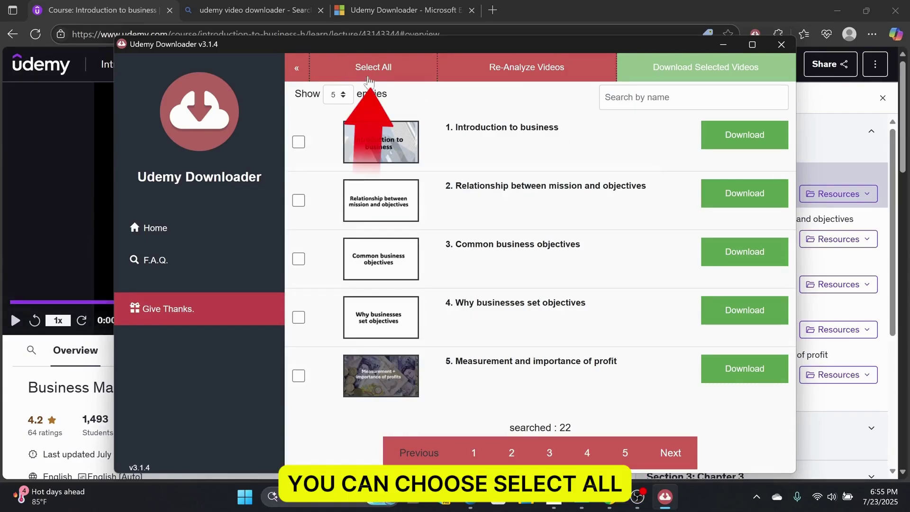
Download only lecture 3, Common business objectives, as an MP4.
{"action": "left_click", "coordinate": [370, 74]}
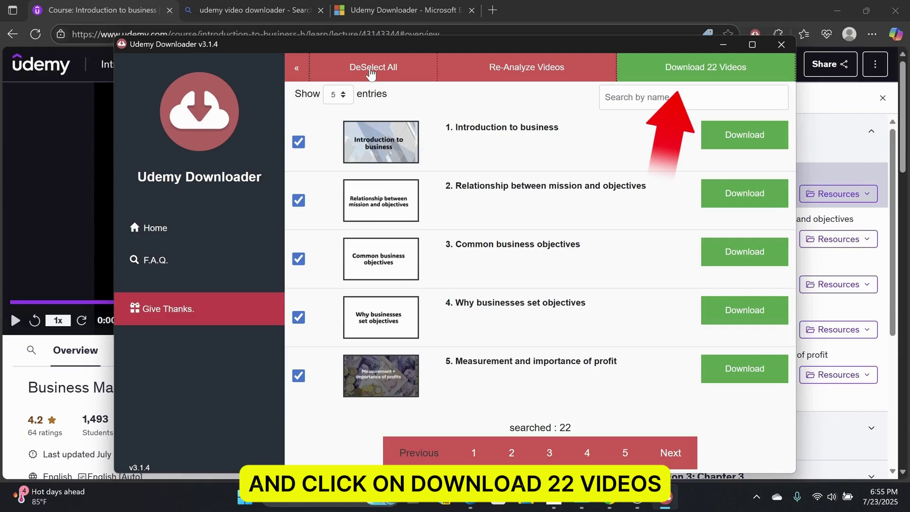
{"action": "left_click", "coordinate": [370, 74]}
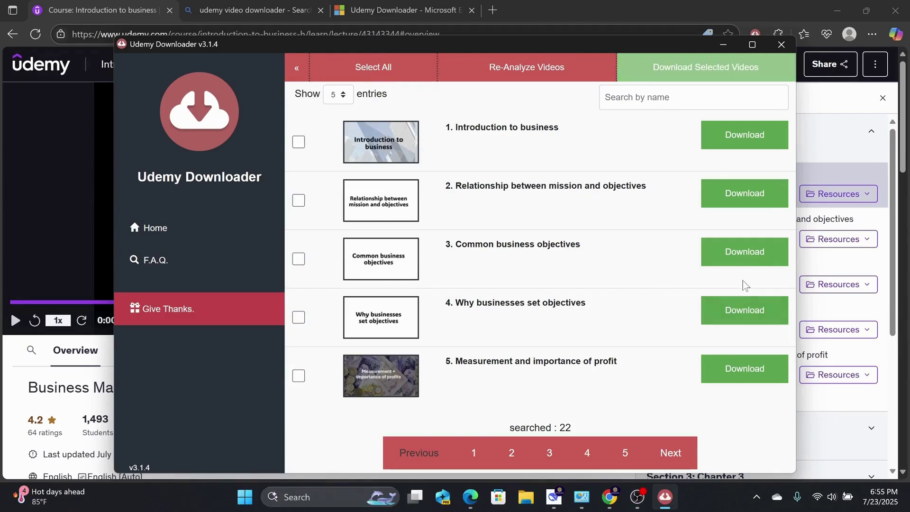
{"action": "left_click", "coordinate": [743, 253]}
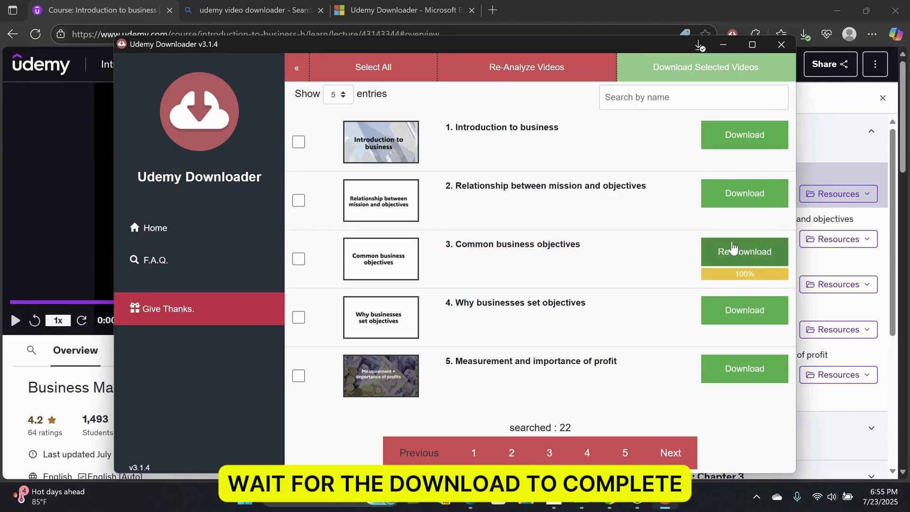
Show the downloaded lecture in its folder via Edge's Downloads panel.
{"action": "left_click", "coordinate": [804, 34]}
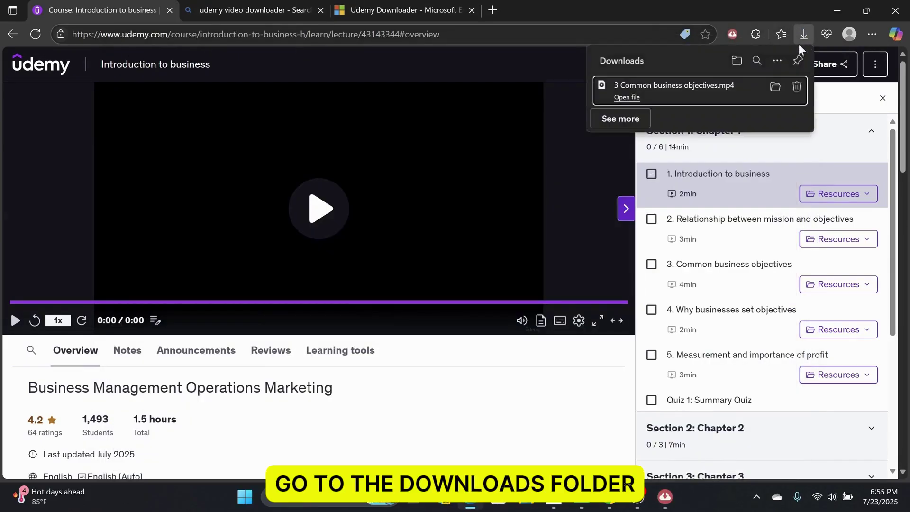
{"action": "left_click", "coordinate": [777, 88]}
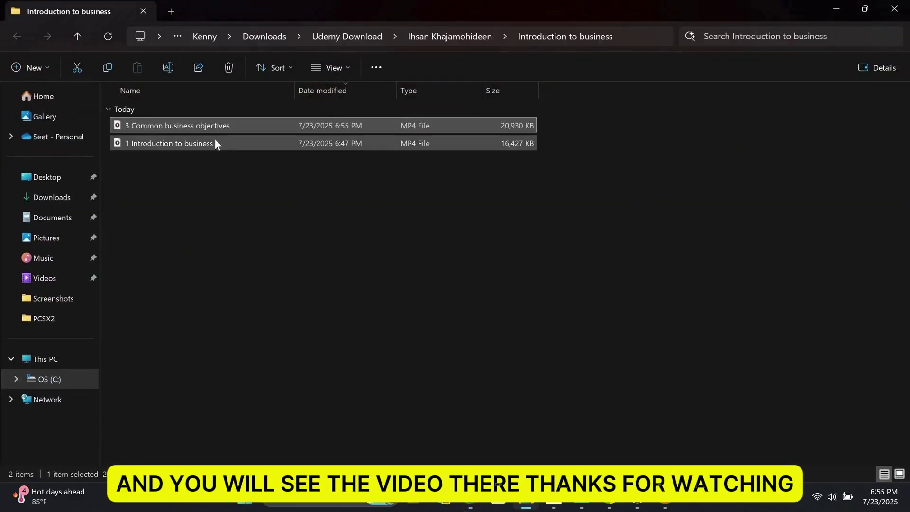